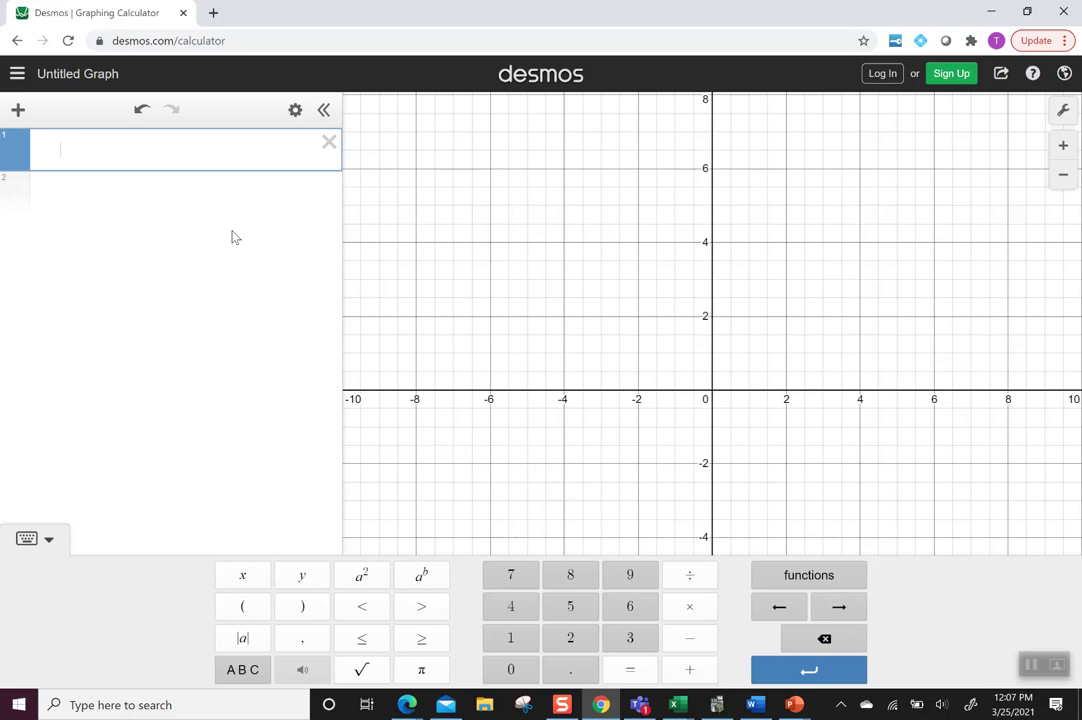
Enter 325((1+.05/12)^(12·20) as the first expression, giving 881.608092782.
{"action": "type", "text": "3"}
{"action": "type", "text": "25"}
{"action": "type", "text": "("}
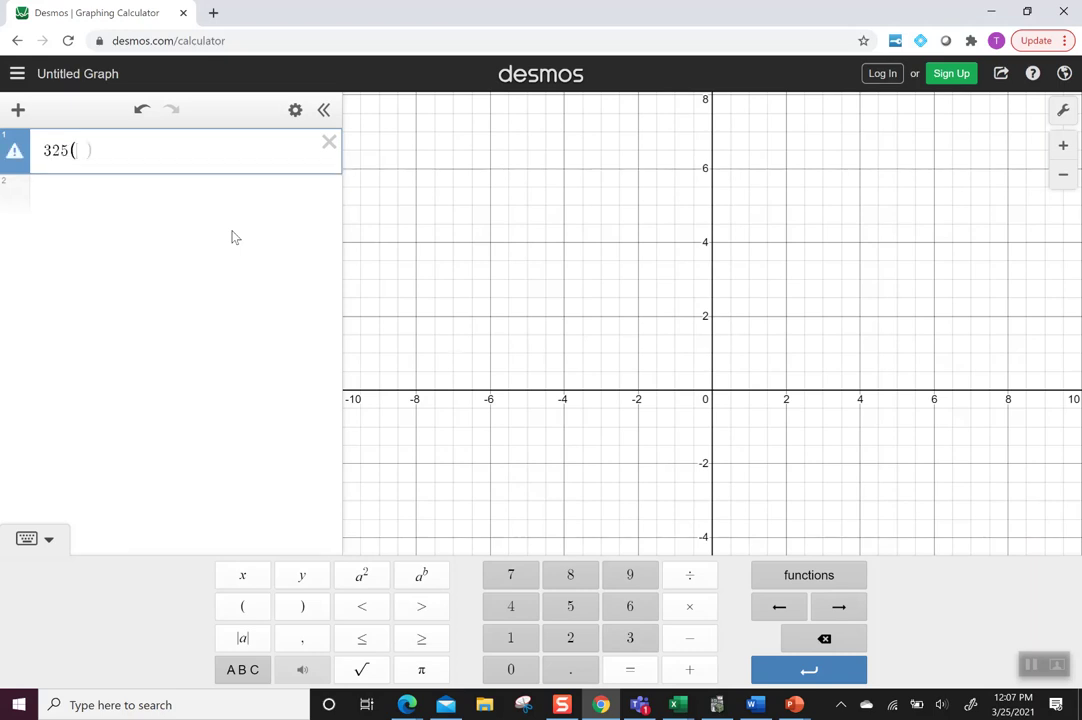
{"action": "type", "text": "("}
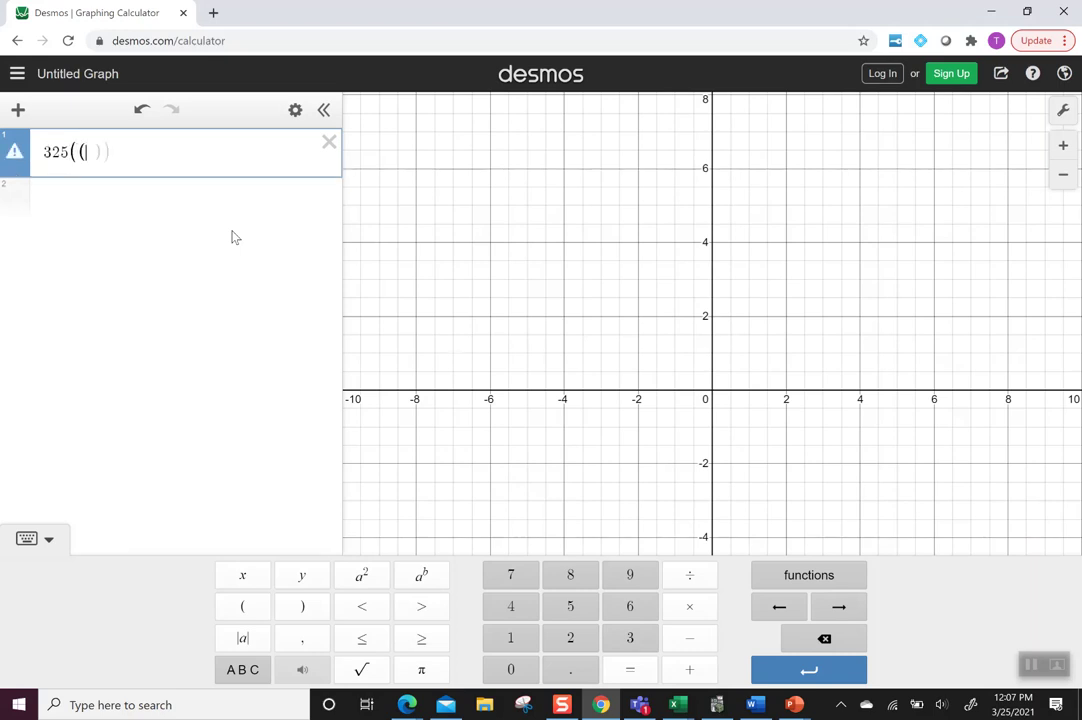
{"action": "type", "text": "1"}
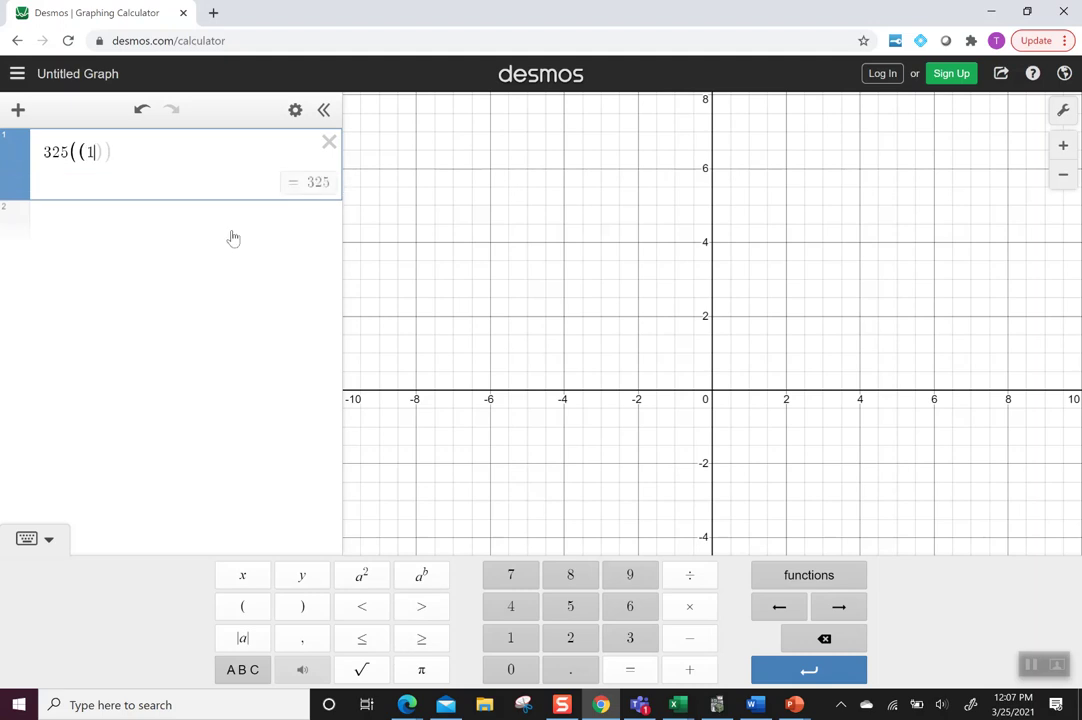
{"action": "type", "text": "+."}
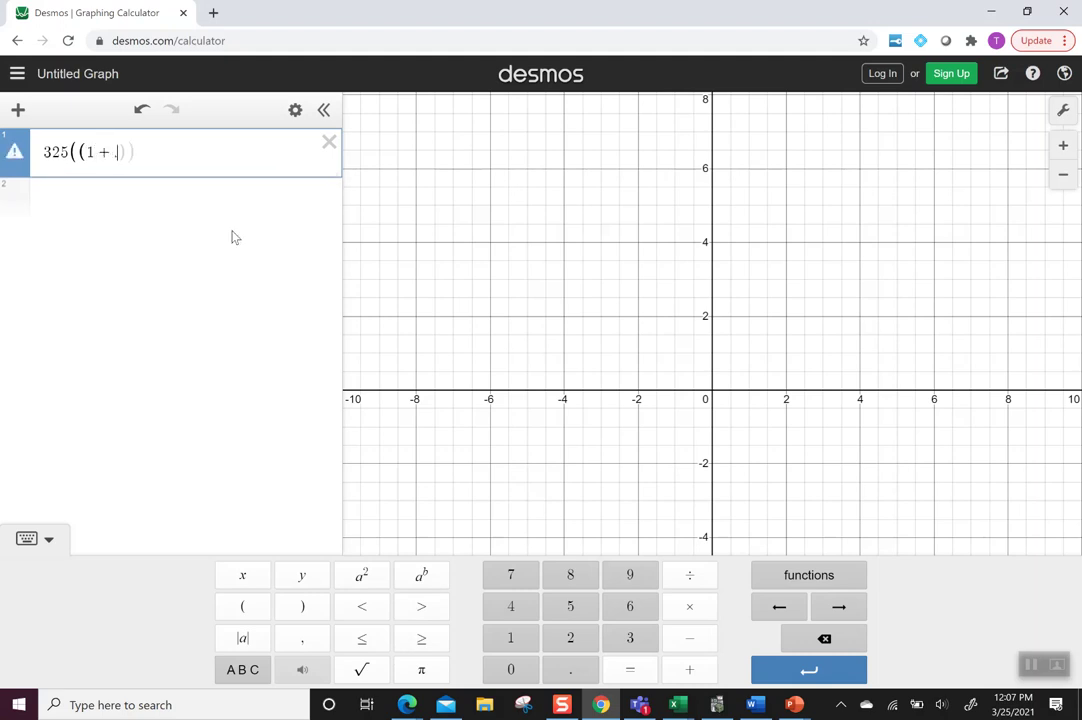
{"action": "type", "text": "05"}
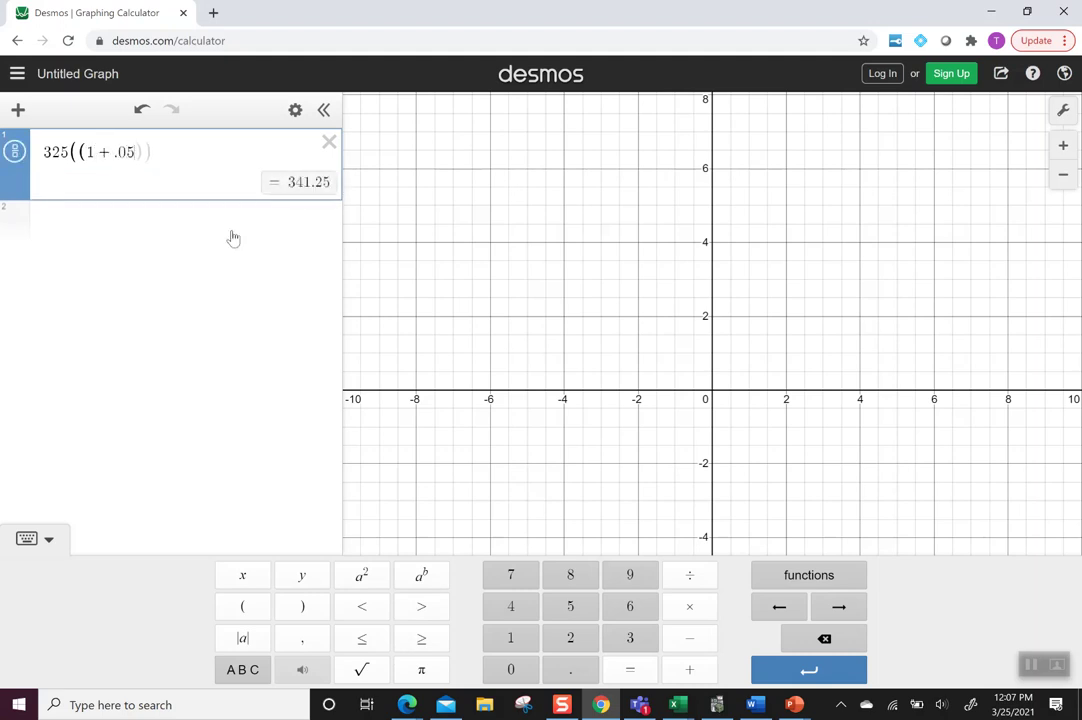
{"action": "type", "text": "/12"}
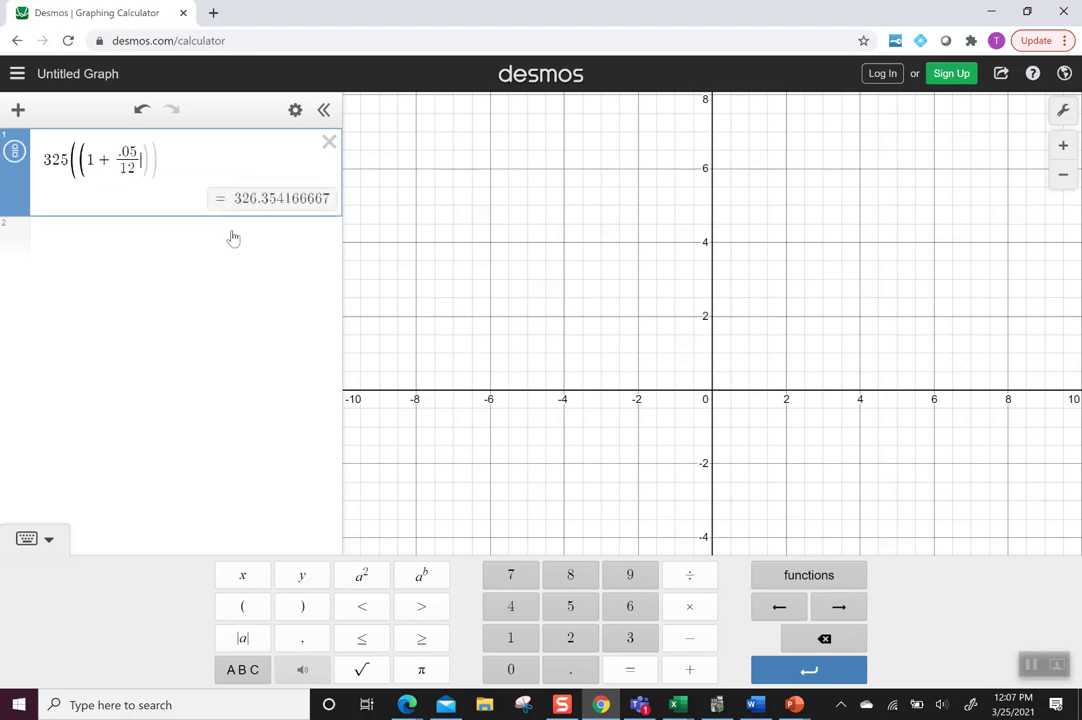
{"action": "type", "text": ")"}
{"action": "left_click", "coordinate": [423, 577]}
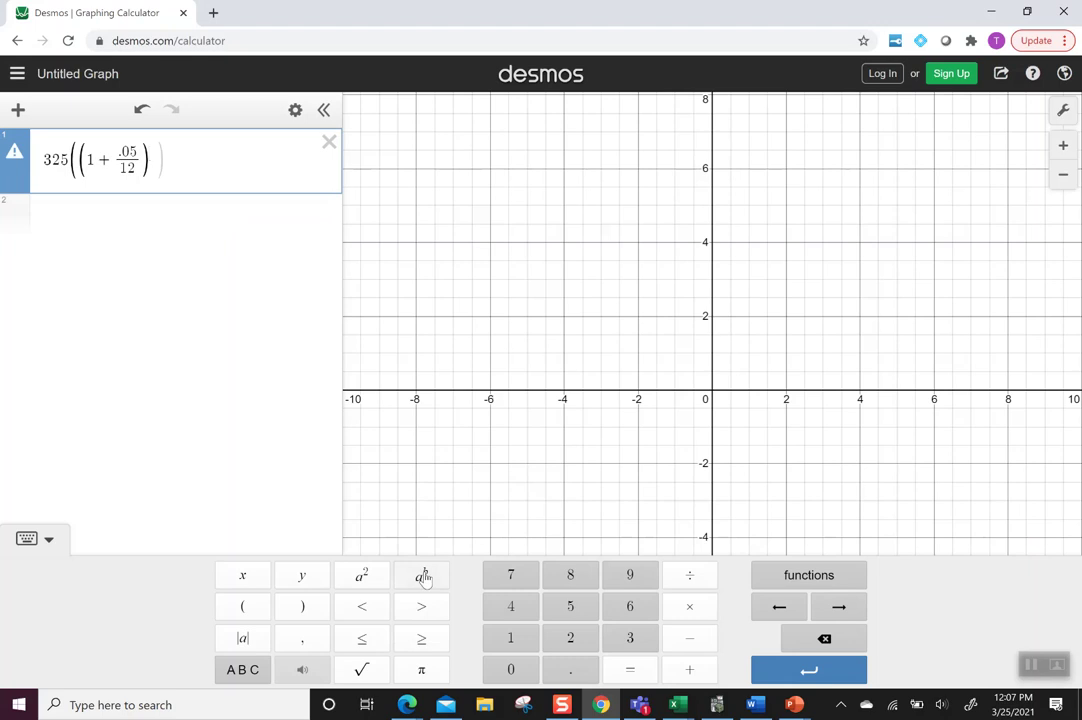
{"action": "type", "text": "("}
{"action": "type", "text": "12"}
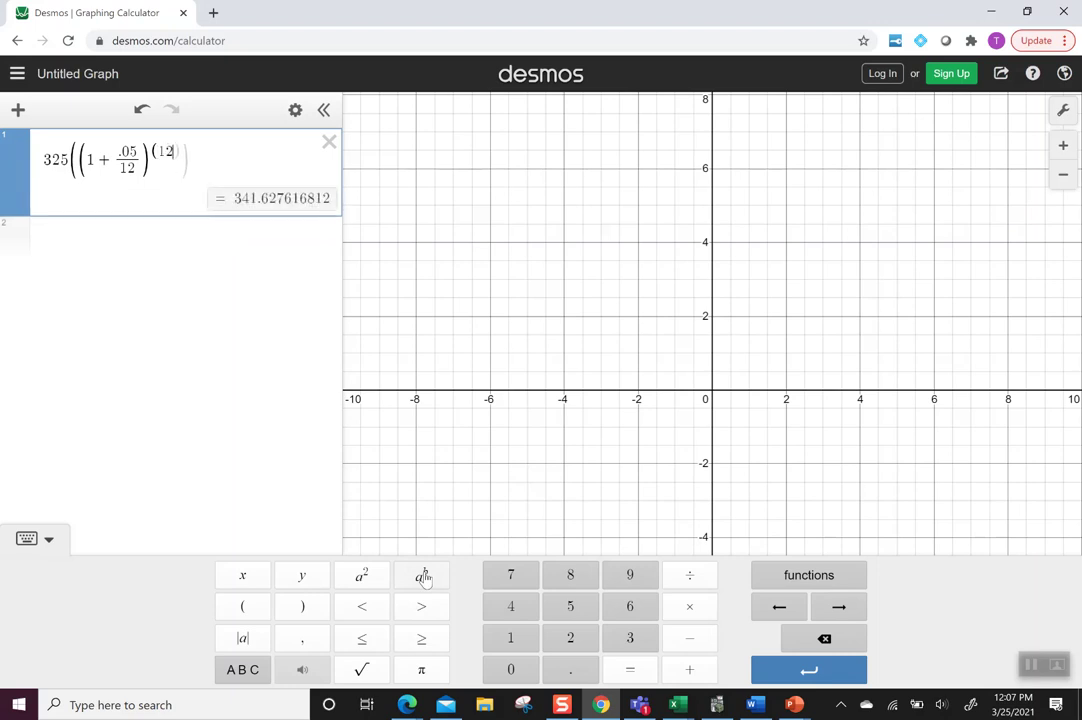
{"action": "left_click", "coordinate": [689, 606]}
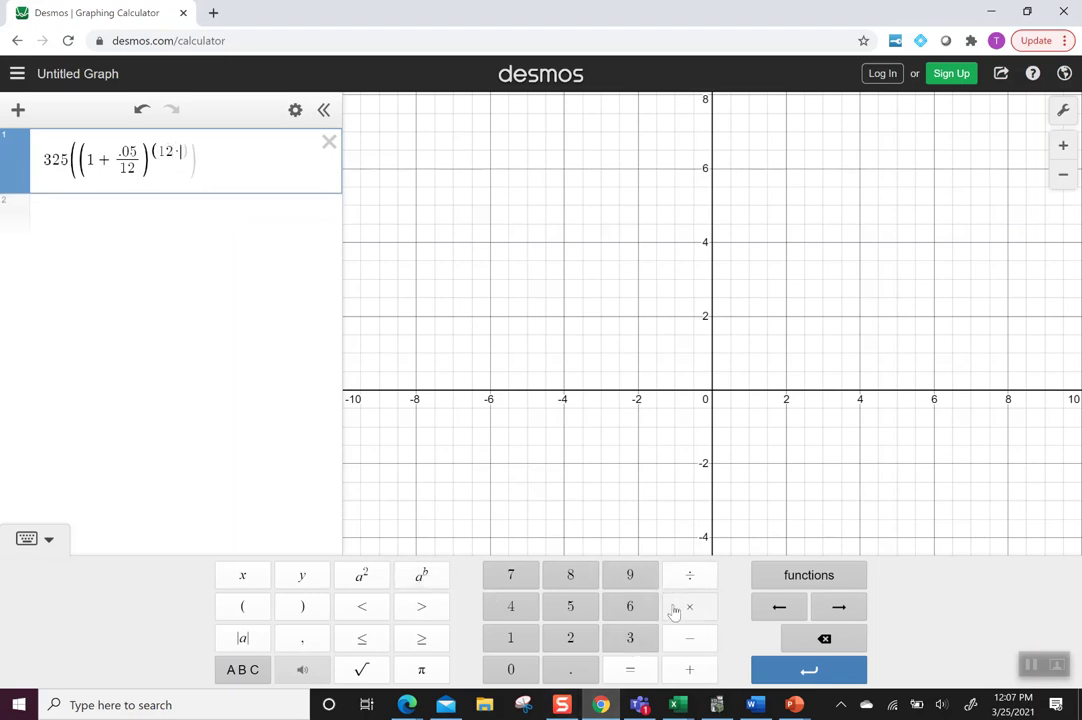
{"action": "left_click", "coordinate": [570, 638]}
{"action": "left_click", "coordinate": [500, 678]}
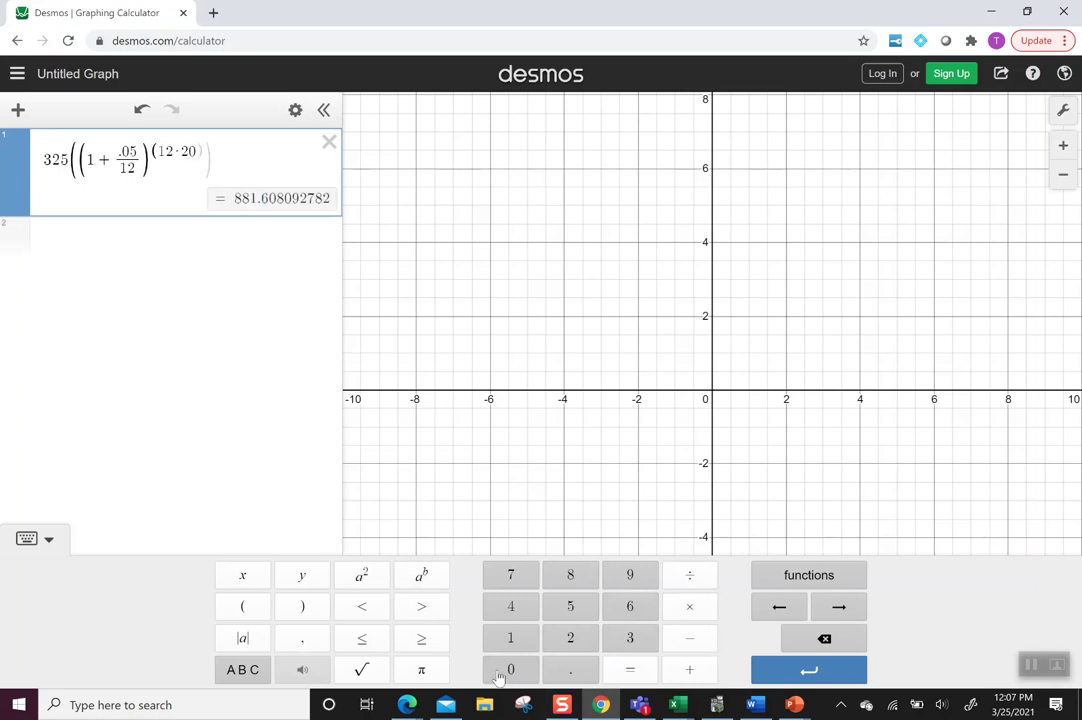
{"action": "key", "text": "Right"}
Append −1 and divide by (.05/12), so the first expression evaluates to 133585.942268.
{"action": "type", "text": "-1"}
{"action": "left_click", "coordinate": [498, 678]}
{"action": "key", "text": "BackSpace"}
{"action": "type", "text": ")"}
{"action": "type", "text": "/"}
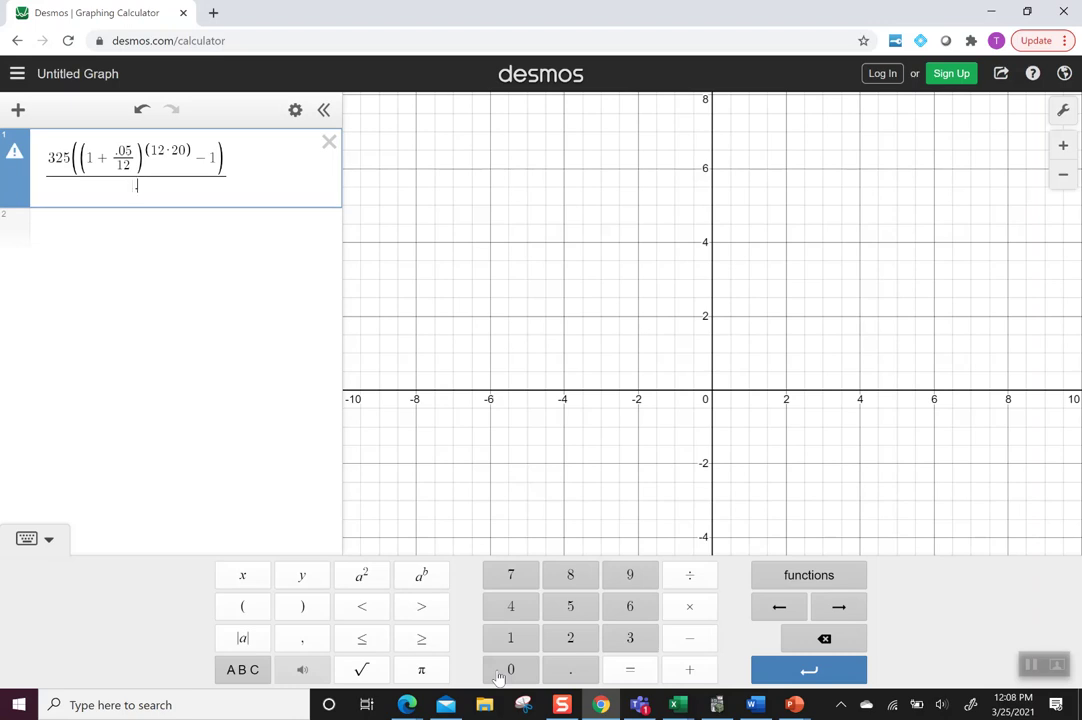
{"action": "type", "text": ".05/1"}
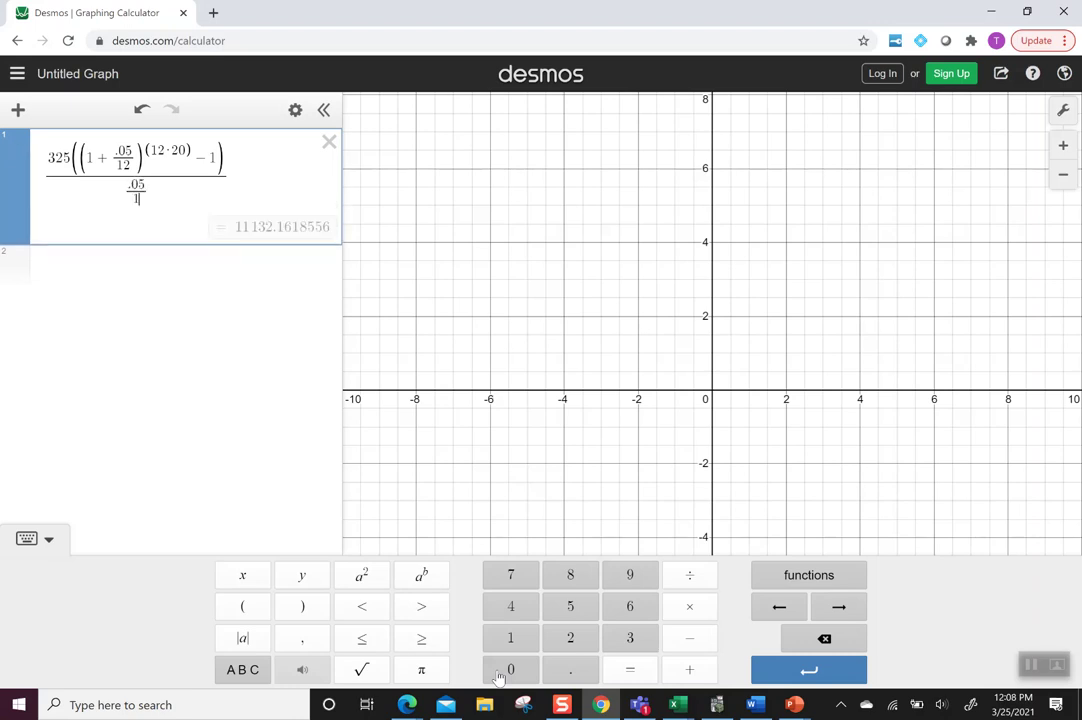
{"action": "type", "text": "2"}
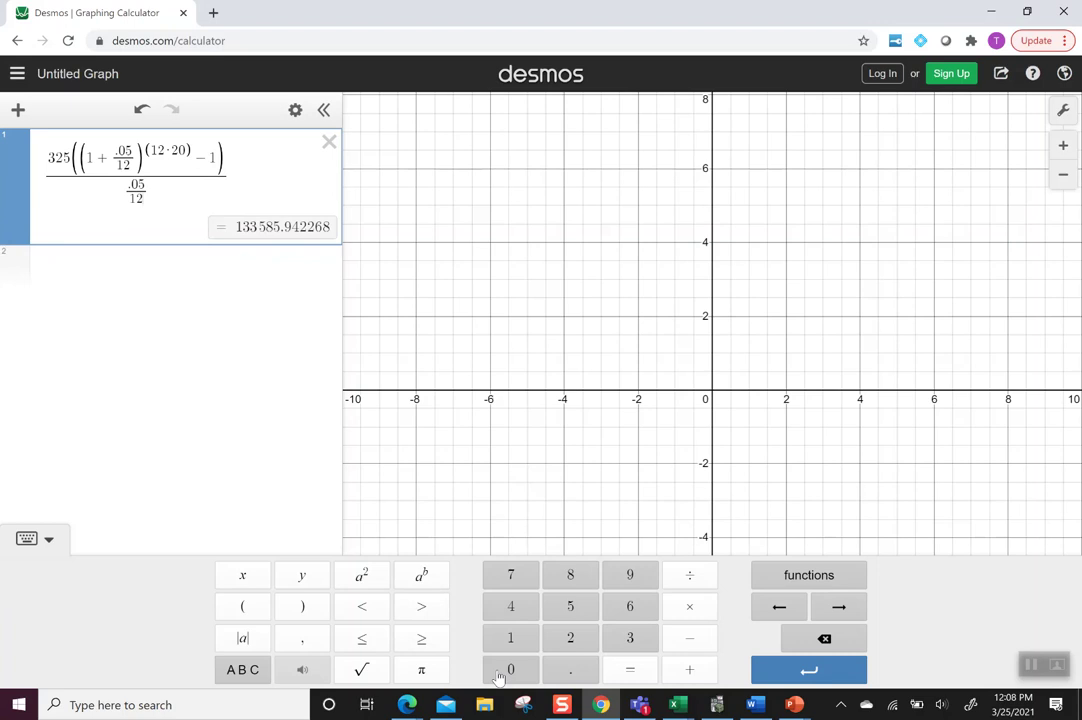
{"action": "key", "text": "Left"}
{"action": "key", "text": "Left"}
{"action": "key", "text": "Down"}
{"action": "type", "text": "("}
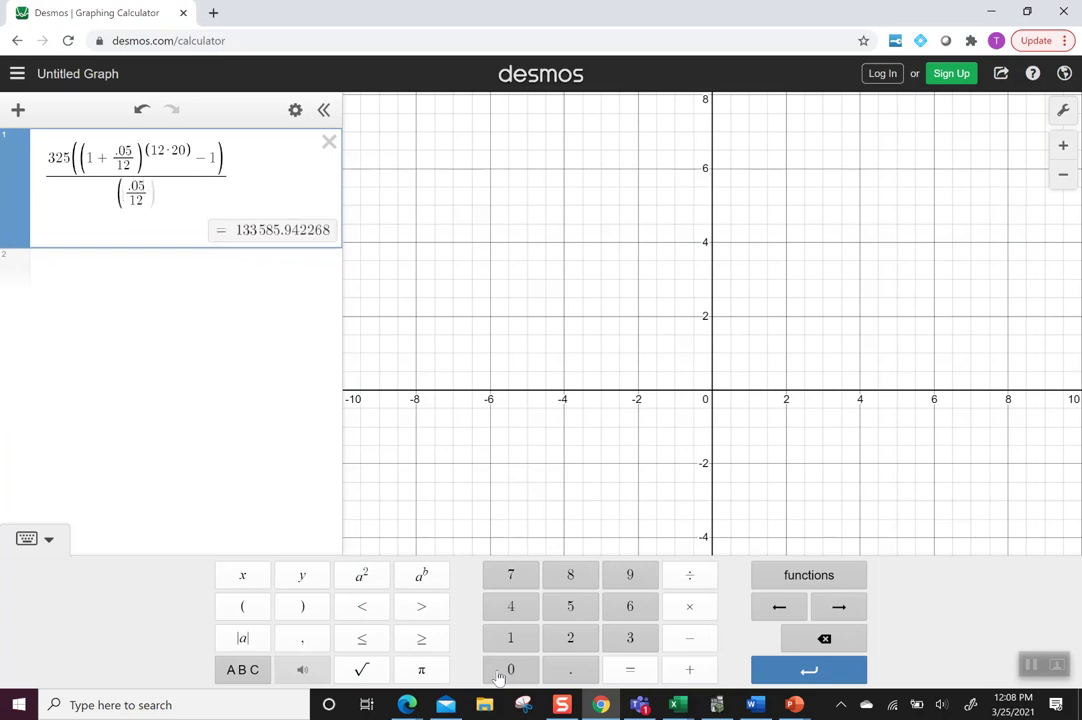
{"action": "type", "text": ")"}
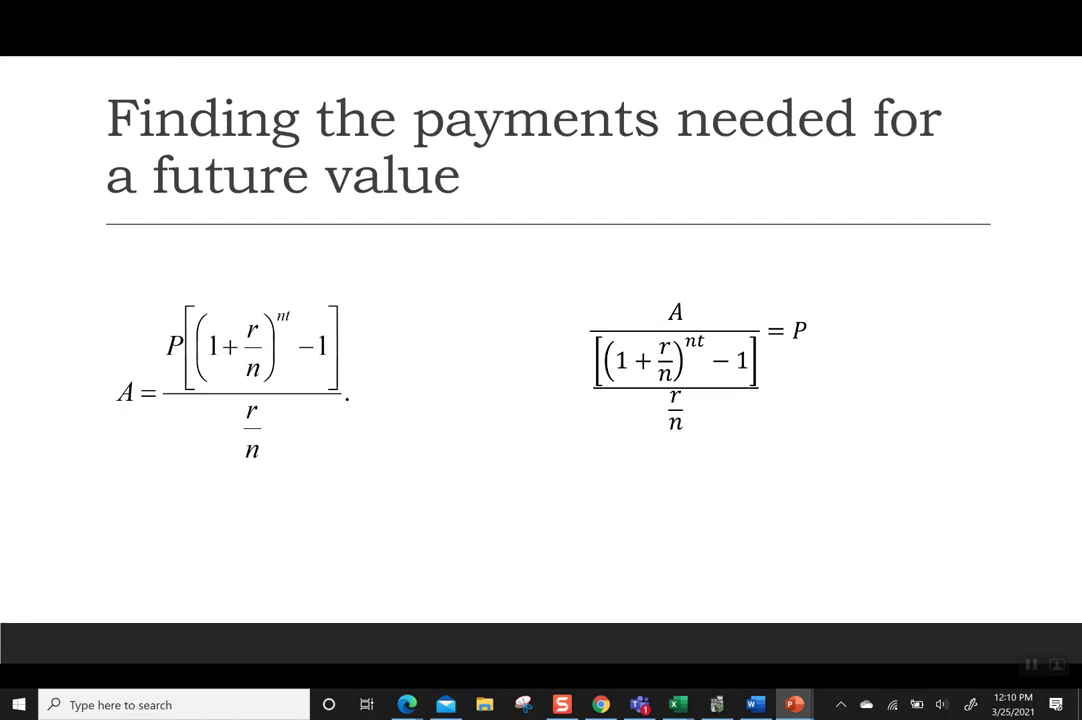
Advance to the slide applying the payment formula to 2,000,000 at .07 quarterly.
{"action": "key", "text": "Right"}
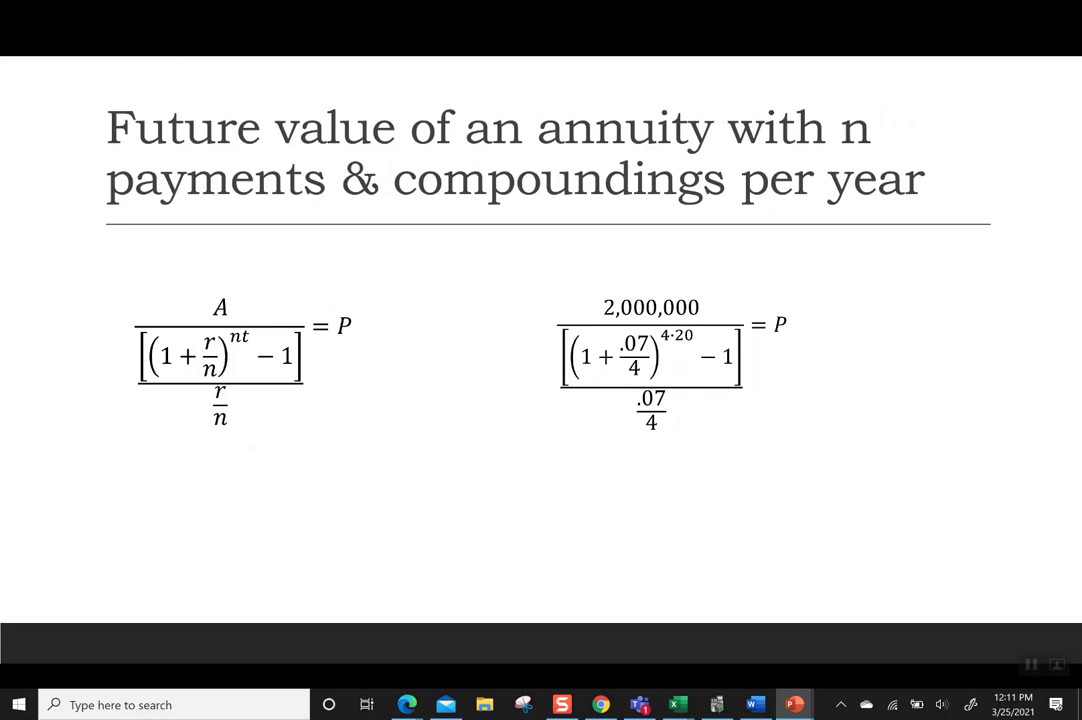
Back in Desmos, begin the second expression as 2000000/((1+.07/4)^(4).
{"action": "key", "text": "alt+Tab"}
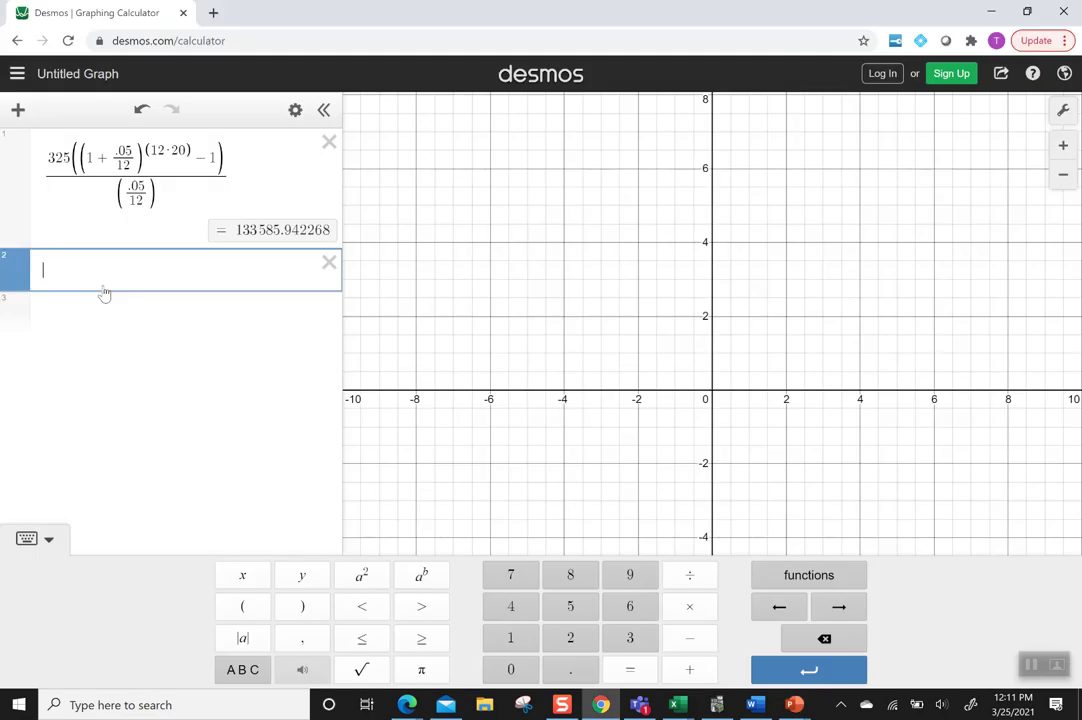
{"action": "type", "text": "2"}
{"action": "type", "text": "000000"}
{"action": "type", "text": "/"}
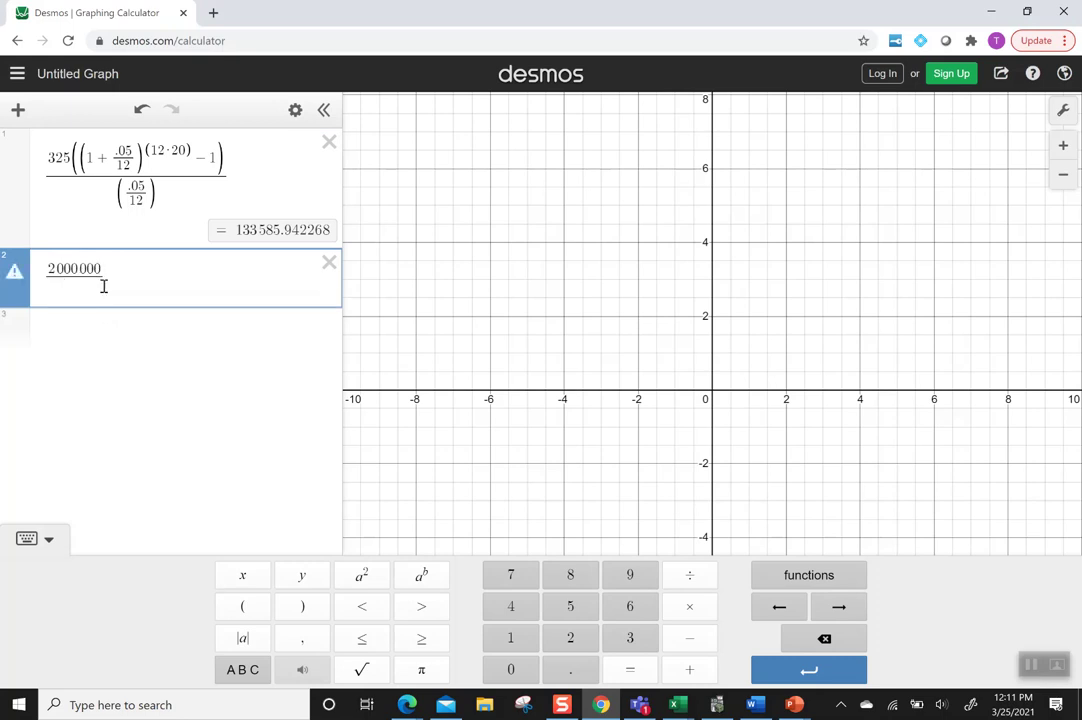
{"action": "type", "text": "(("}
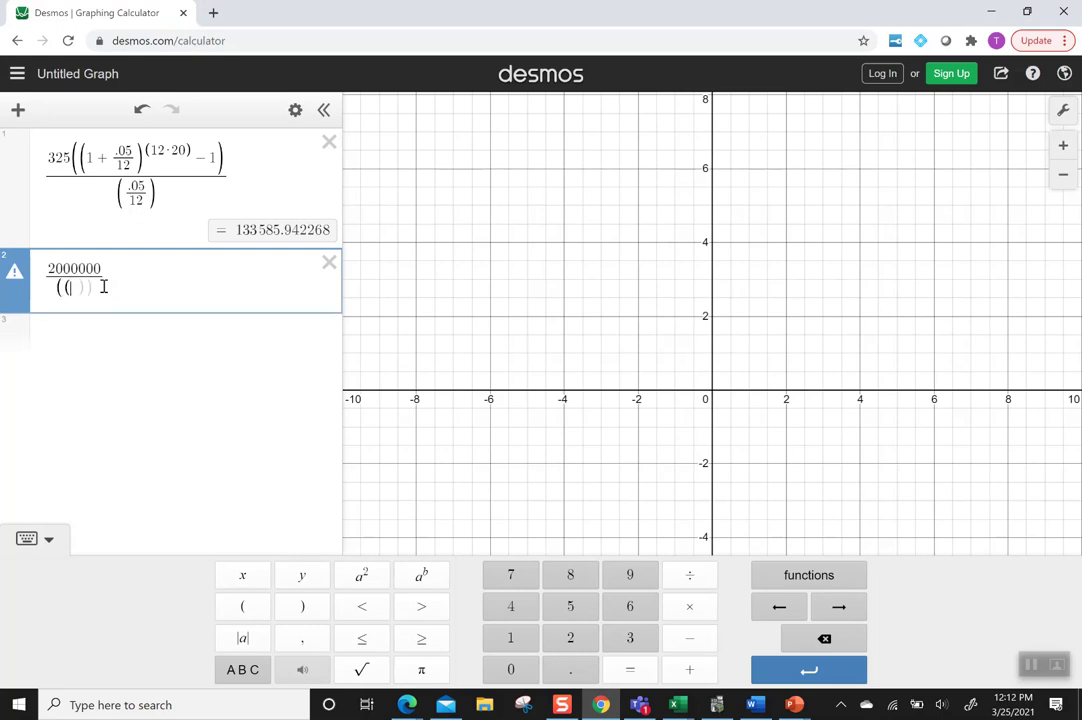
{"action": "type", "text": "1"}
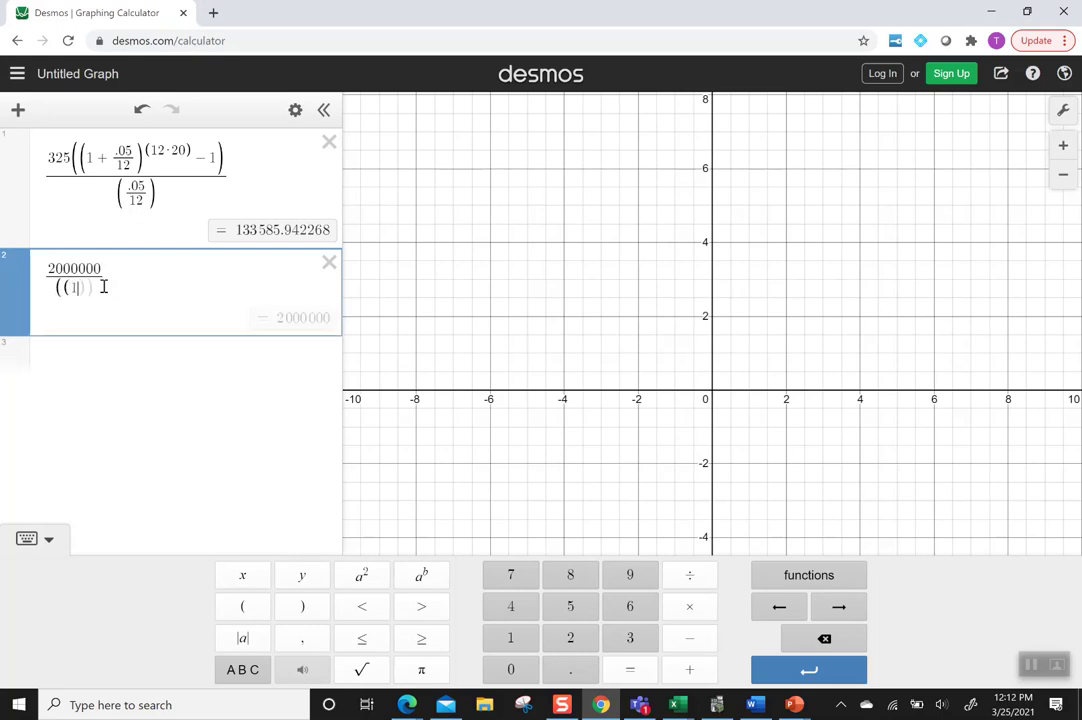
{"action": "type", "text": "+"}
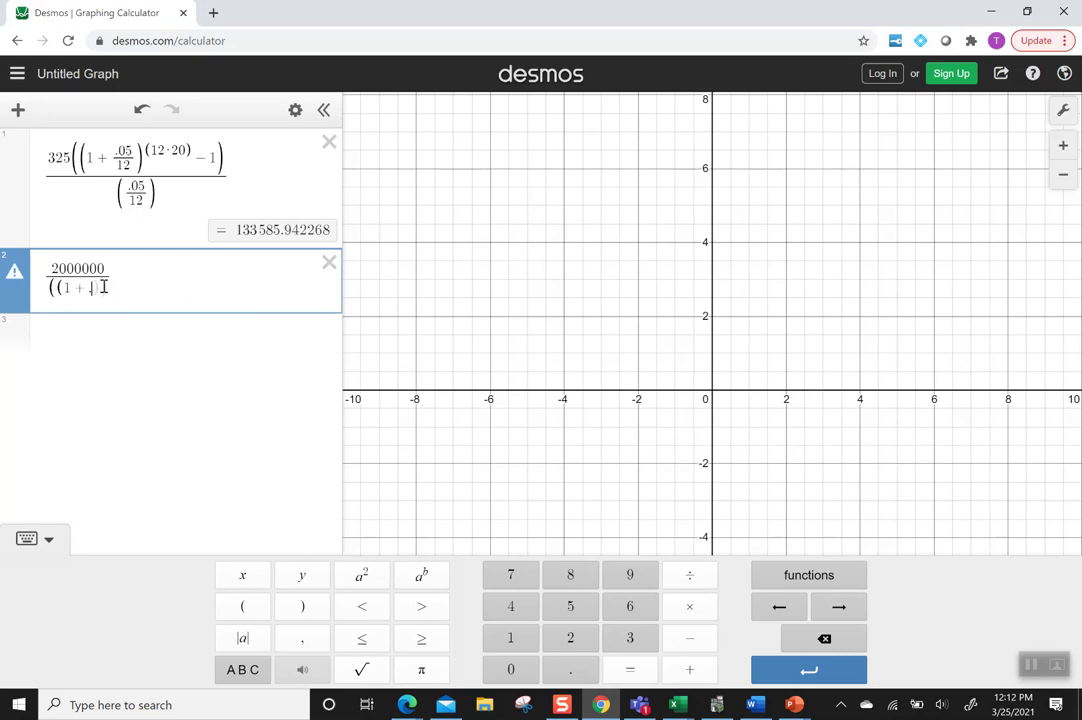
{"action": "type", "text": ".07"}
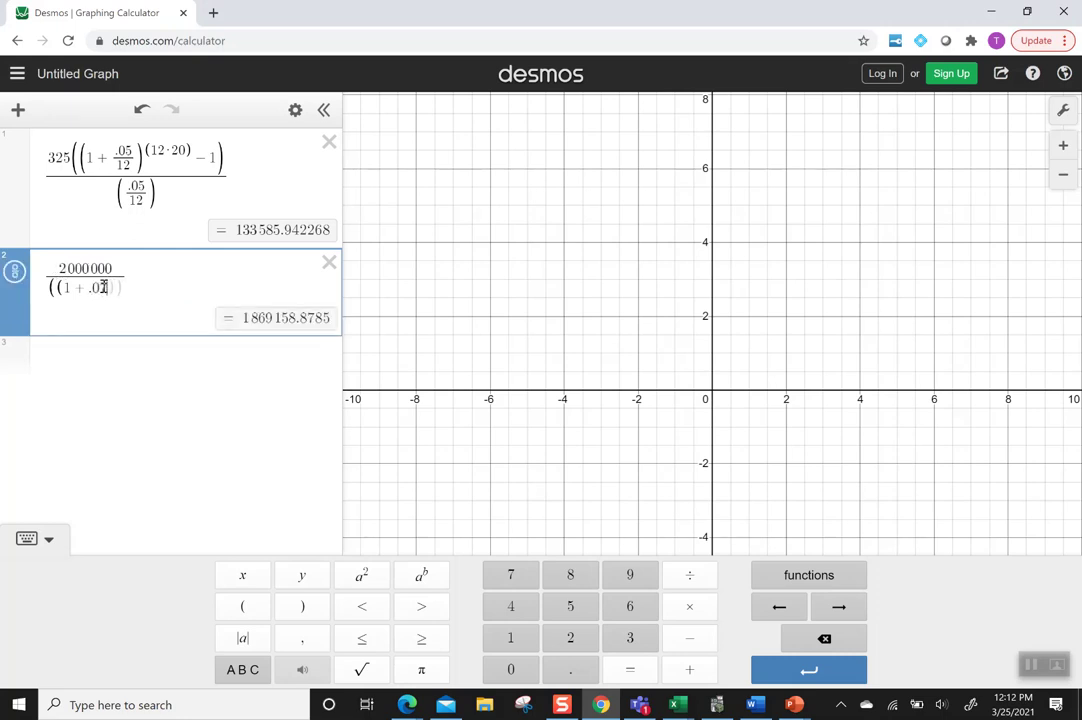
{"action": "type", "text": "/4"}
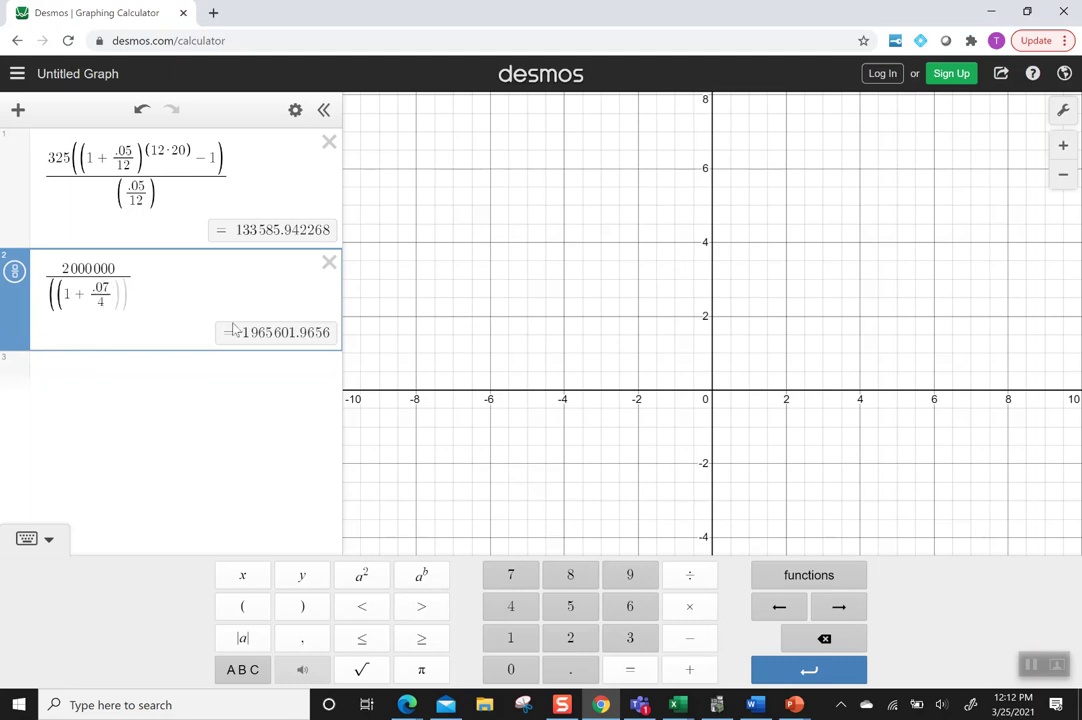
{"action": "type", "text": ")"}
{"action": "type", "text": "^"}
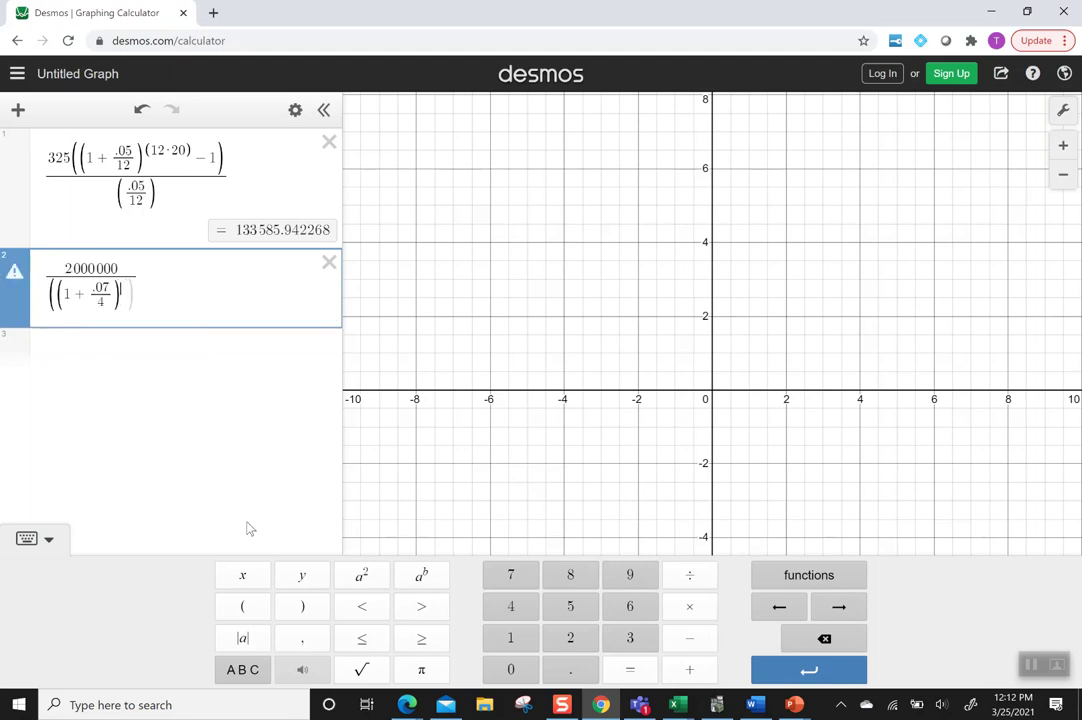
{"action": "type", "text": "("}
{"action": "type", "text": "4"}
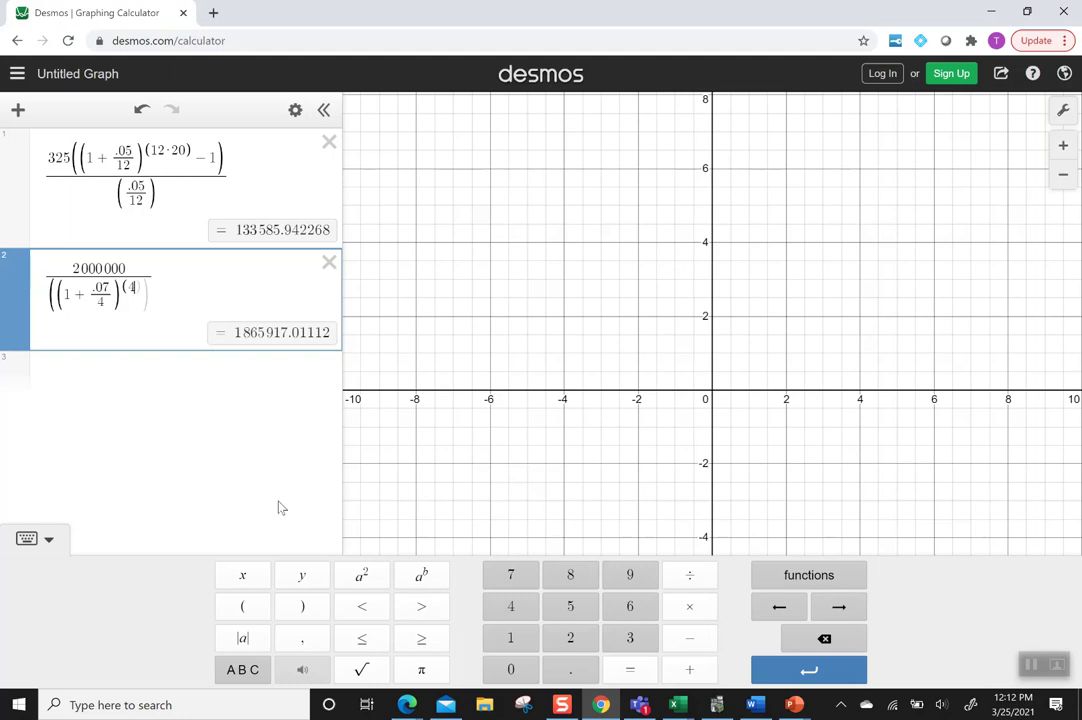
Complete the exponent as 4·20, subtract 1, and divide by (.07/4), giving 11641.8620333.
{"action": "left_click", "coordinate": [692, 608]}
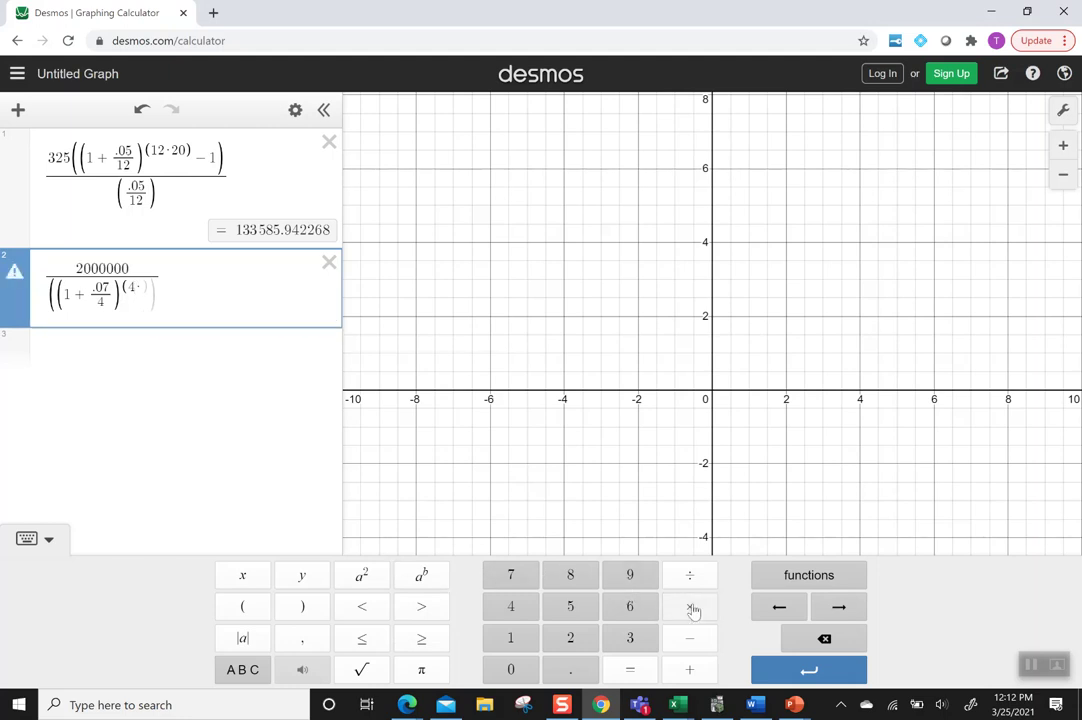
{"action": "type", "text": "20"}
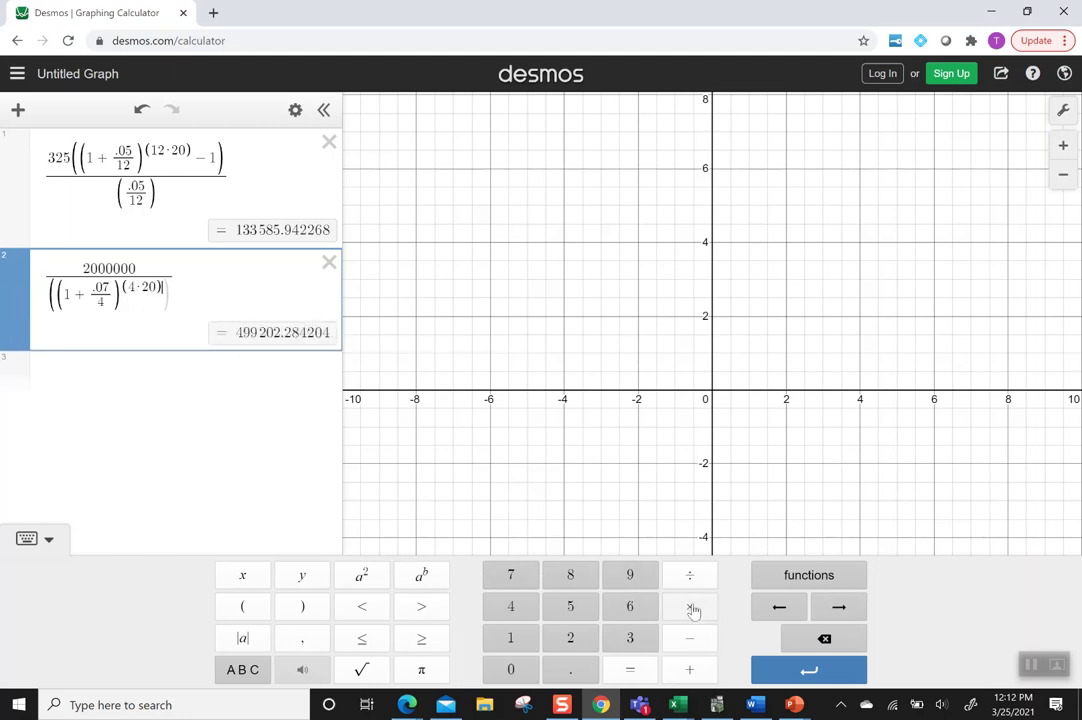
{"action": "key", "text": "Right"}
{"action": "type", "text": "-"}
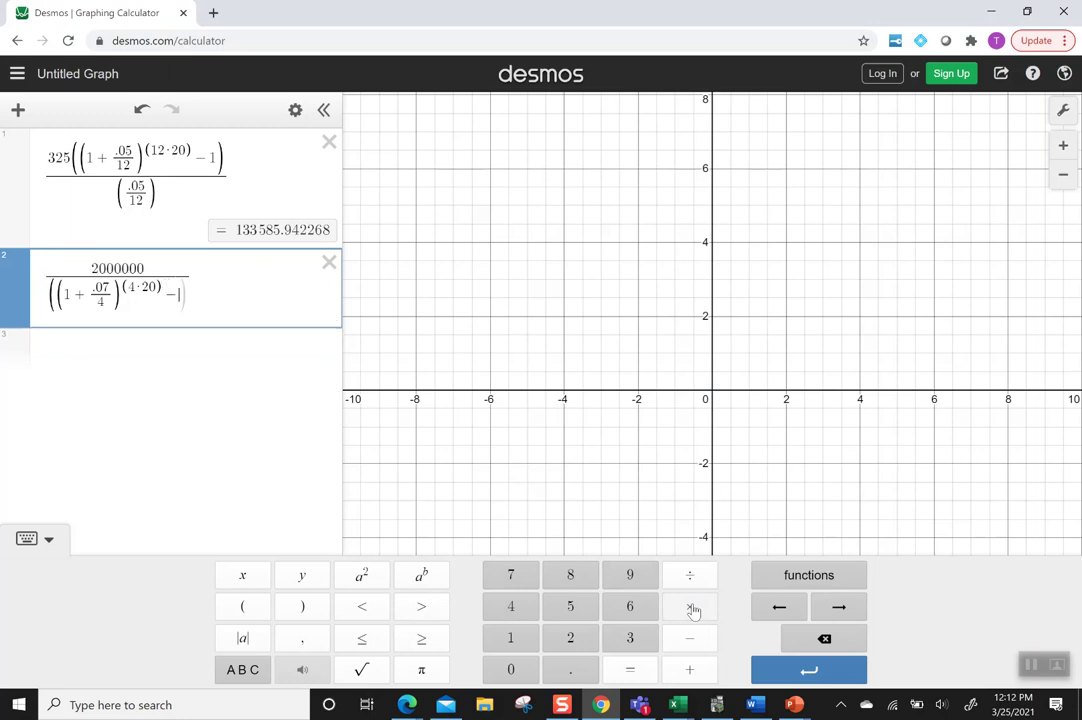
{"action": "type", "text": "1"}
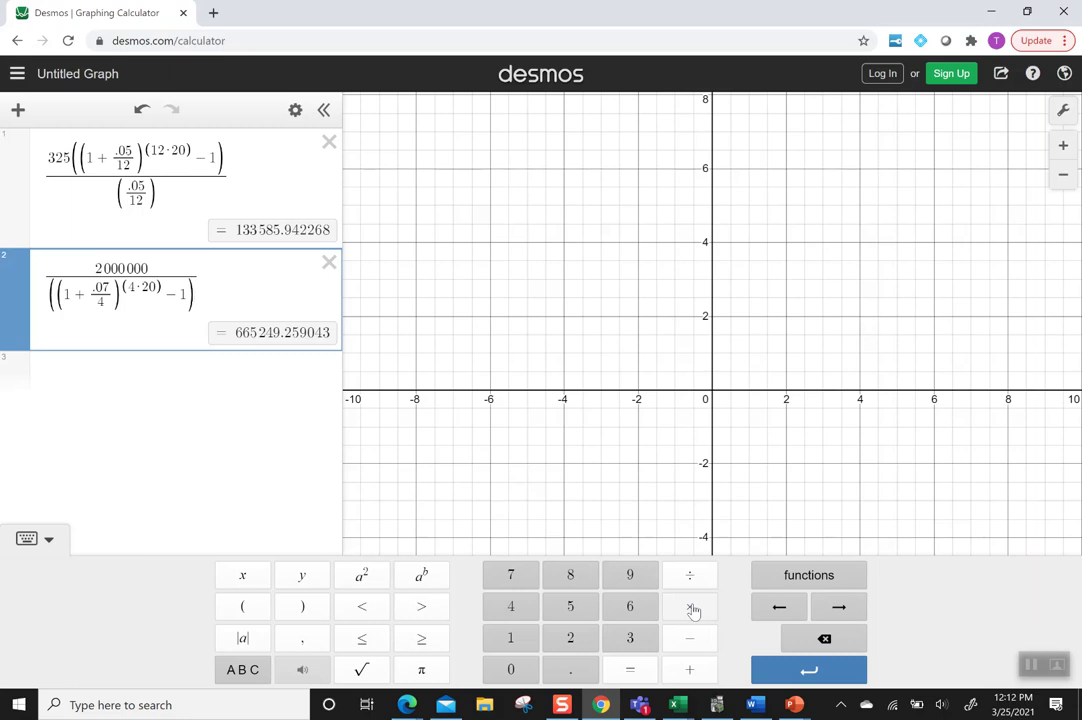
{"action": "type", "text": "/("}
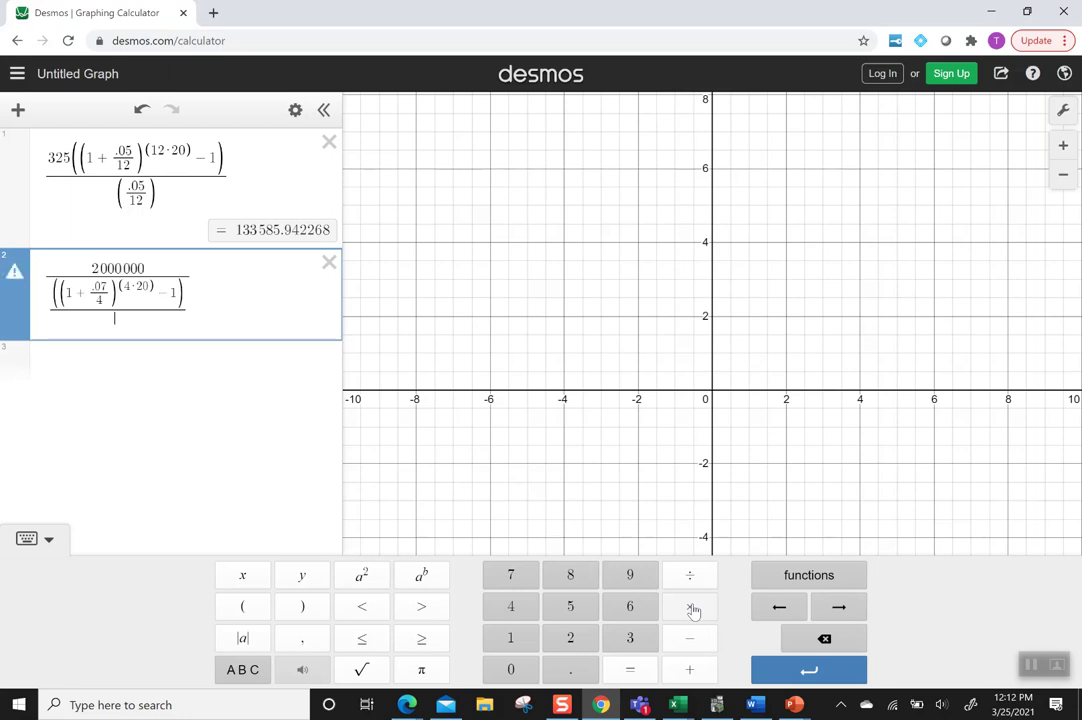
{"action": "type", "text": ".07/"}
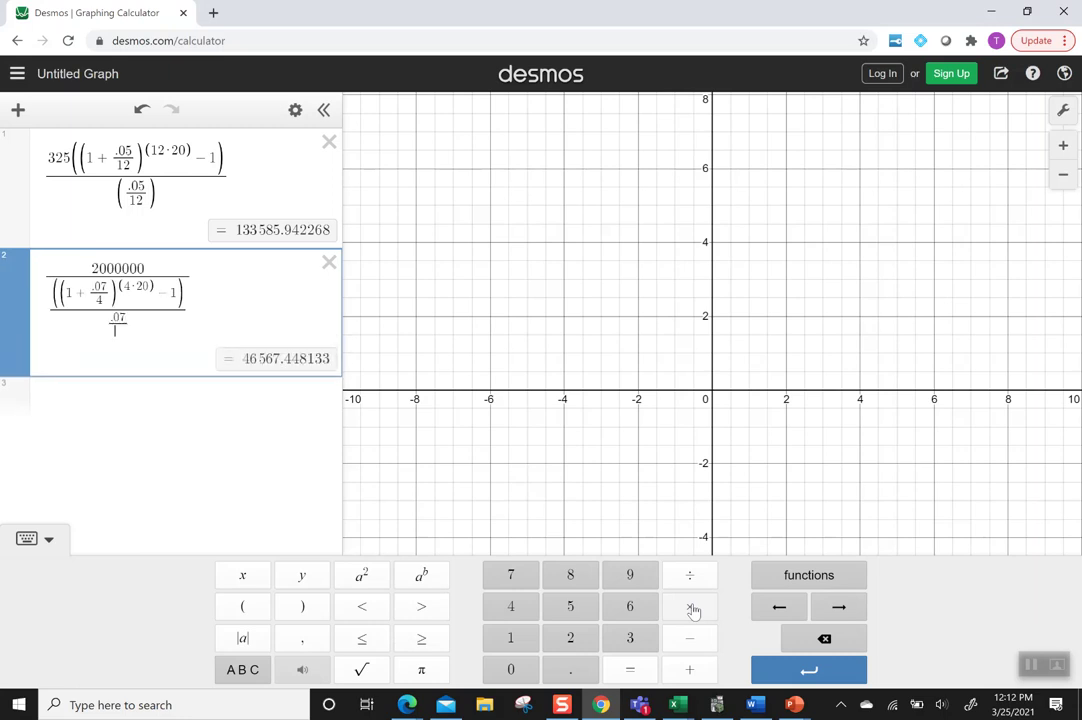
{"action": "type", "text": "4"}
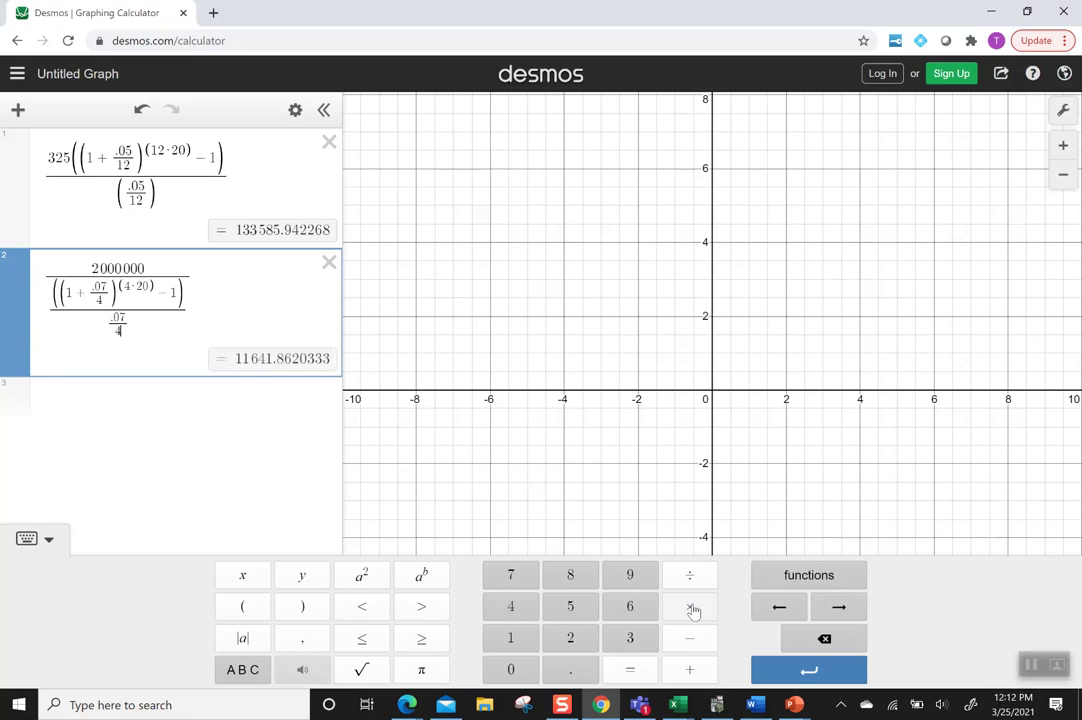